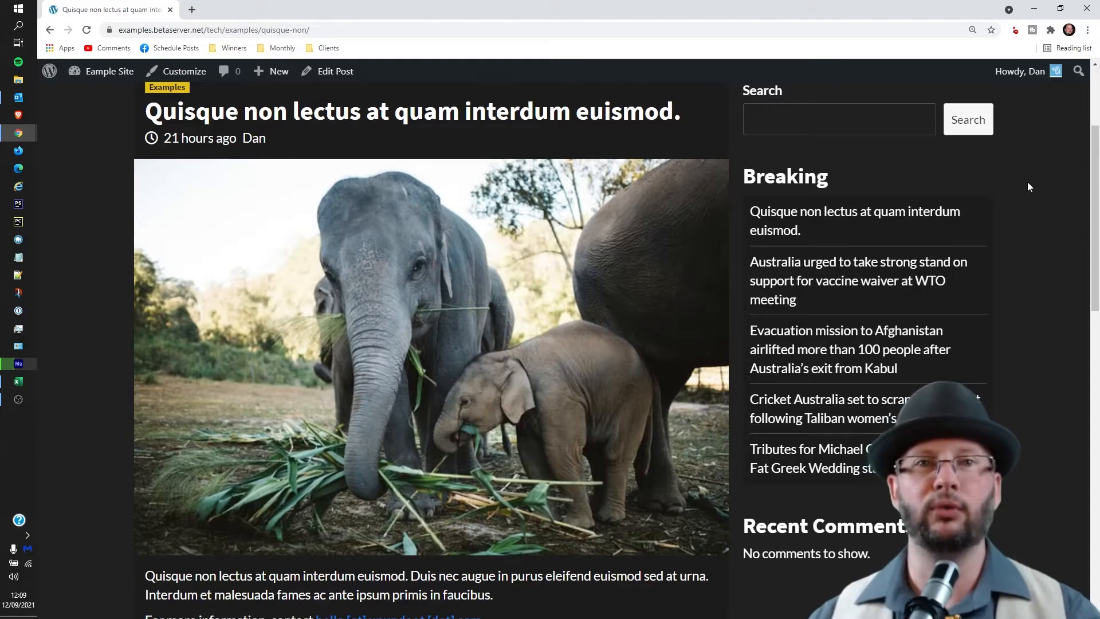
Go to uptimerobot.com in a new tab and bring up the Register for FREE sign-up page.
left_click(191, 10)
type("uptime robot.com")
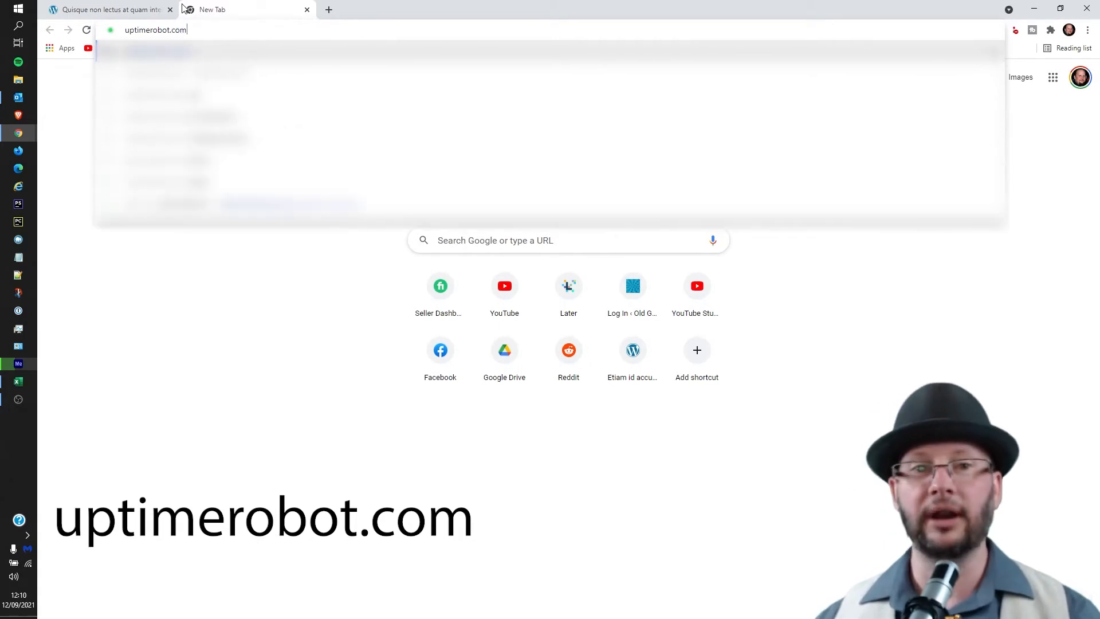
key("Return")
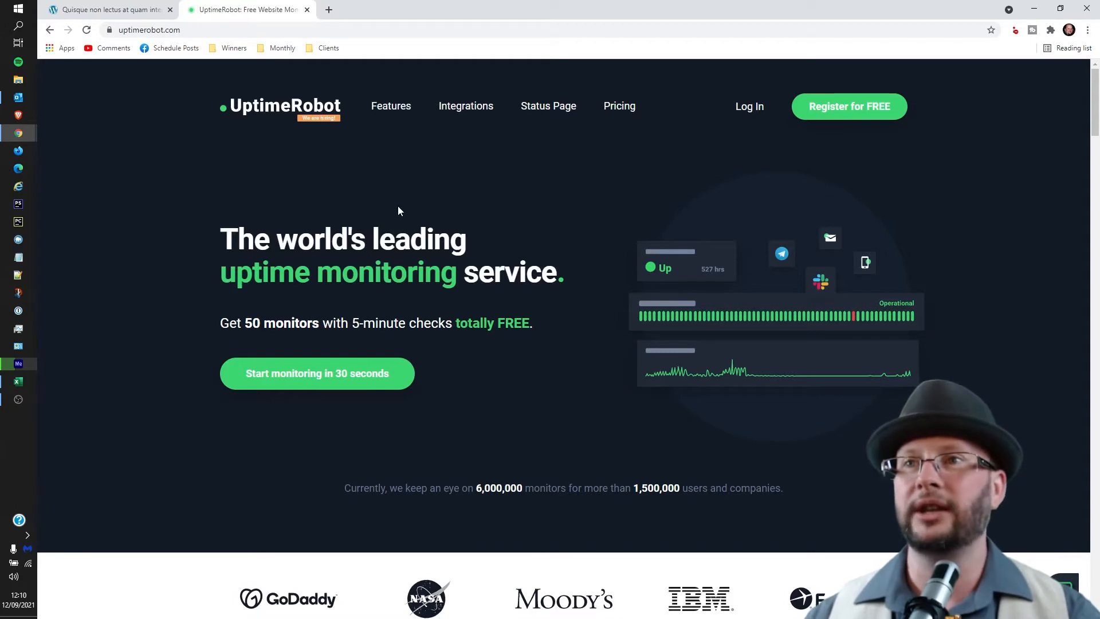
left_click(843, 111)
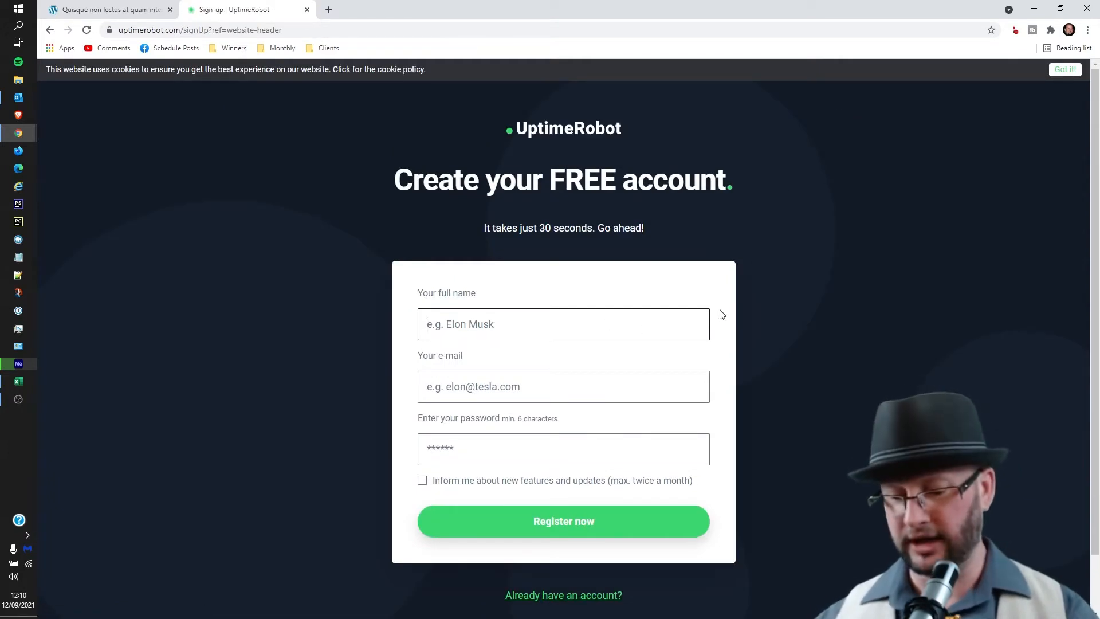
Fill in the sign-up form with the user's full name, e-mail and password, and submit it.
key("Tab")
type("dan")
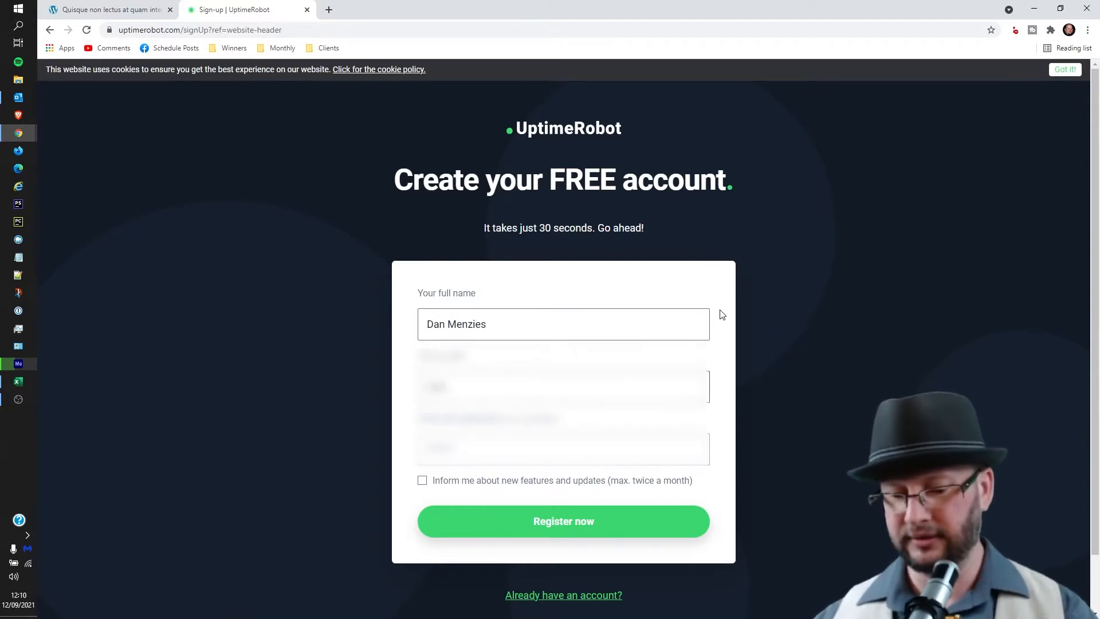
key("Tab")
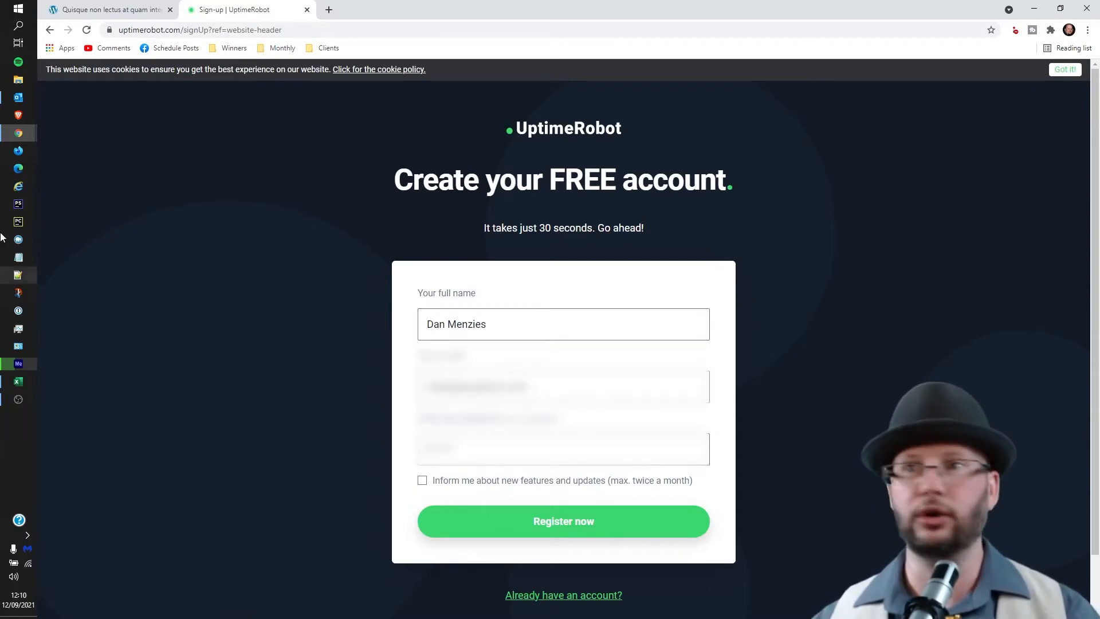
left_click(18, 310)
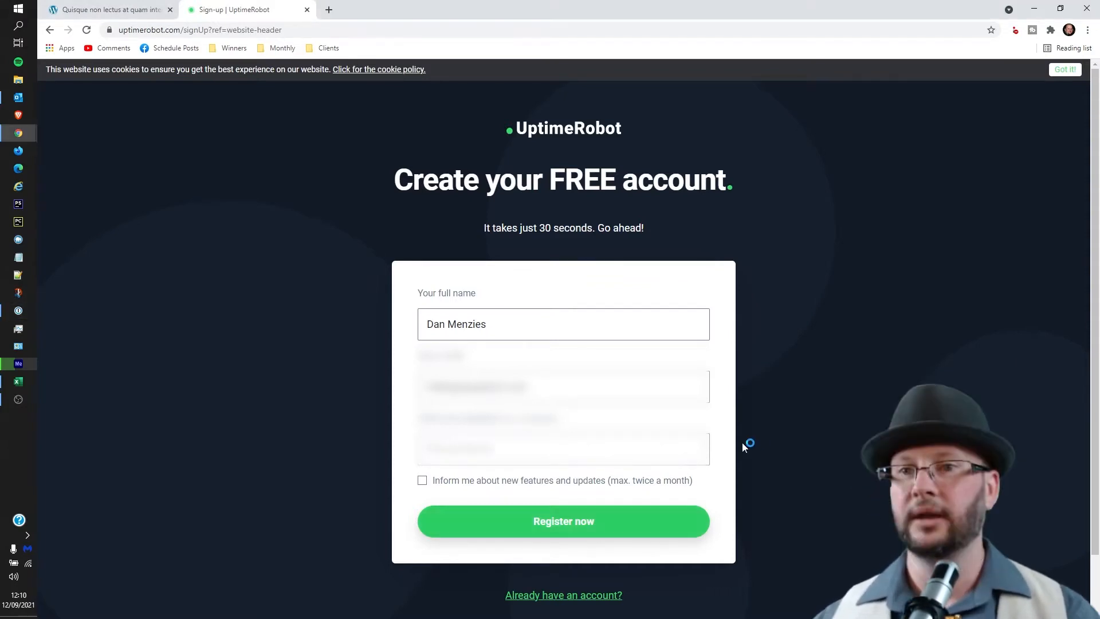
key("Return")
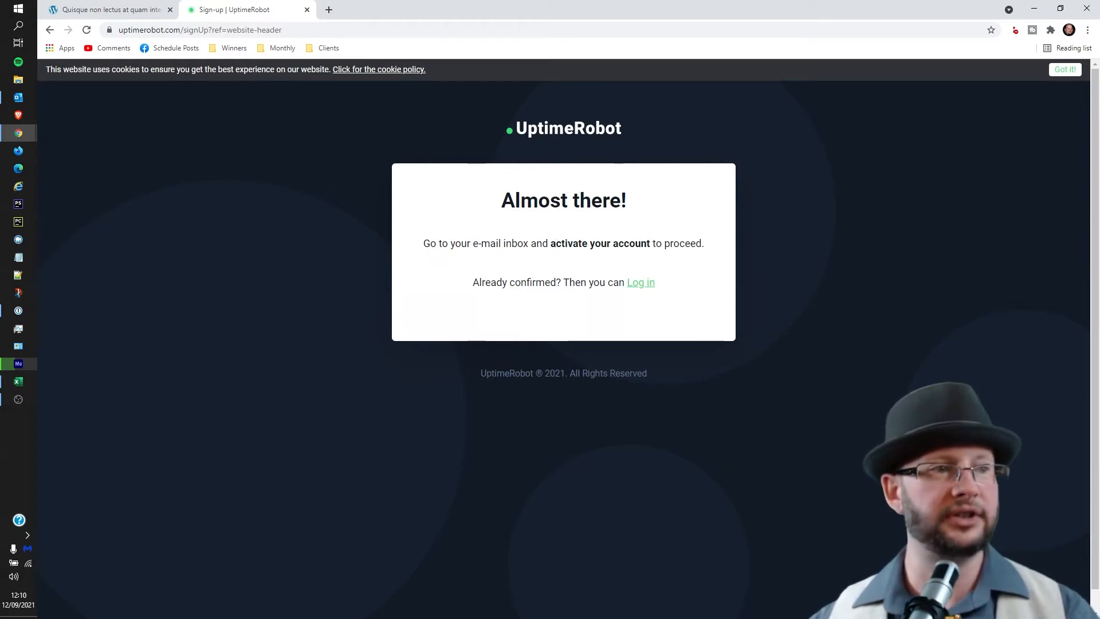
key("alt+Tab")
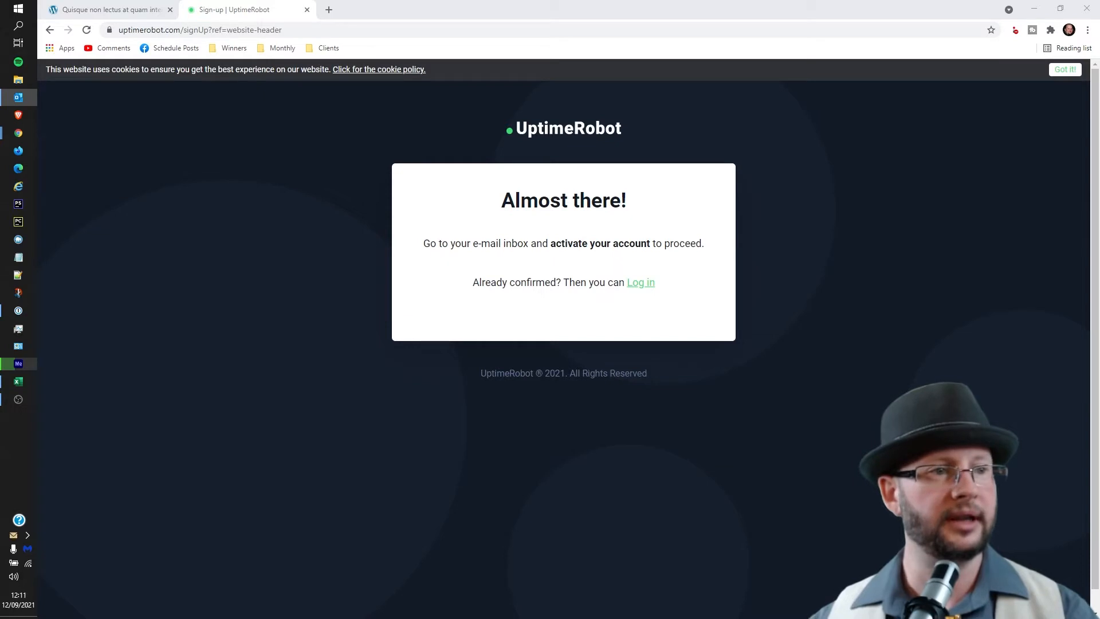
Copy the link from Outlook's Account Activation e-mail into Chrome's address bar.
key("Return")
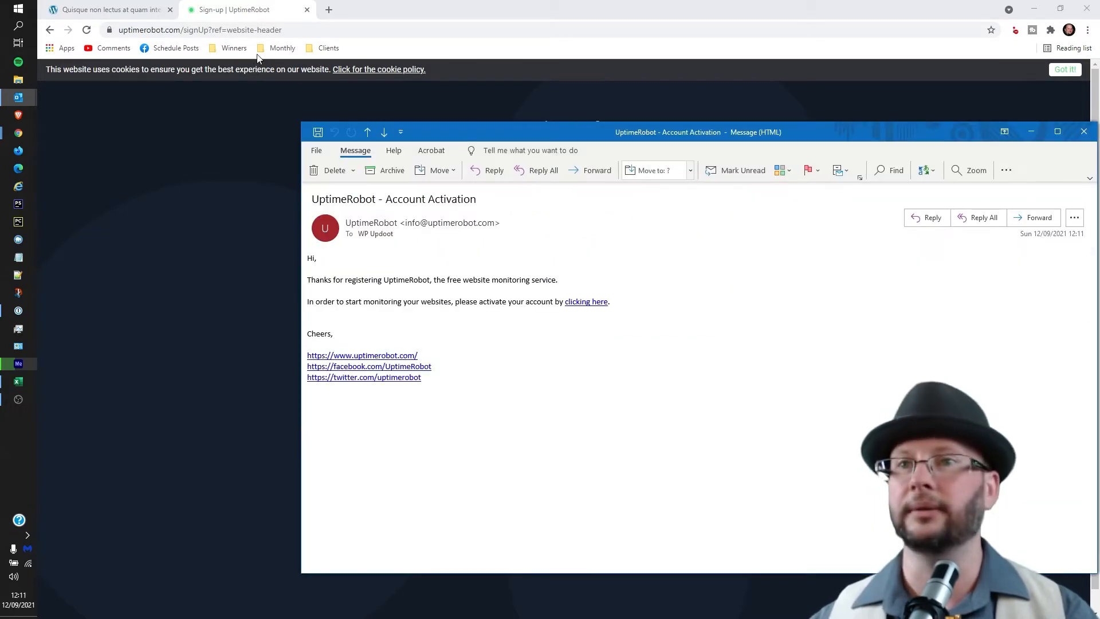
right_click(593, 304)
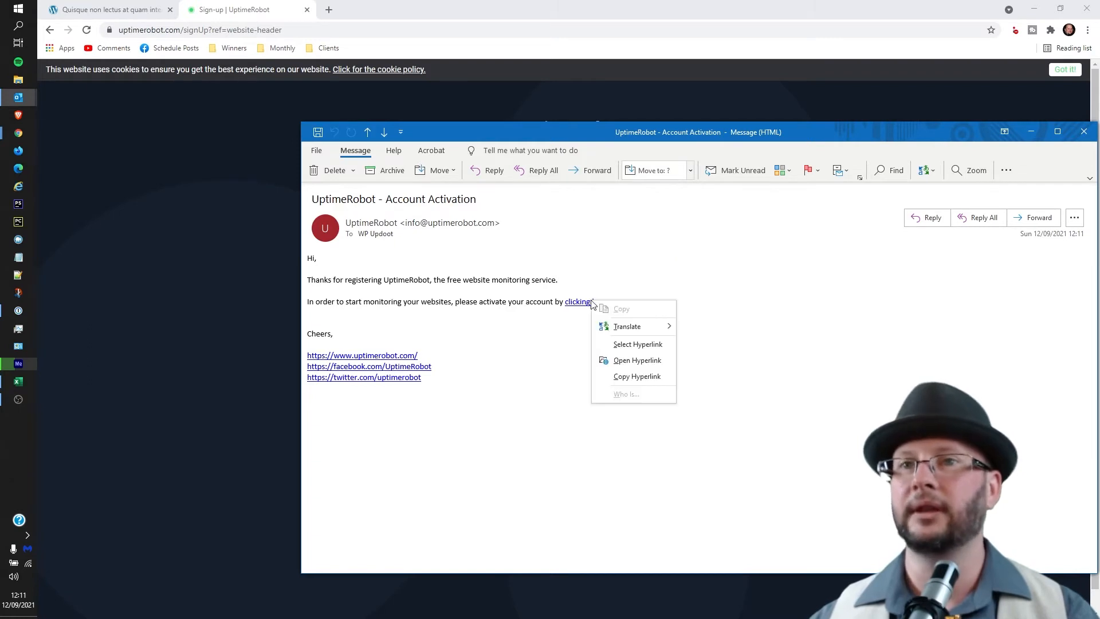
left_click(652, 379)
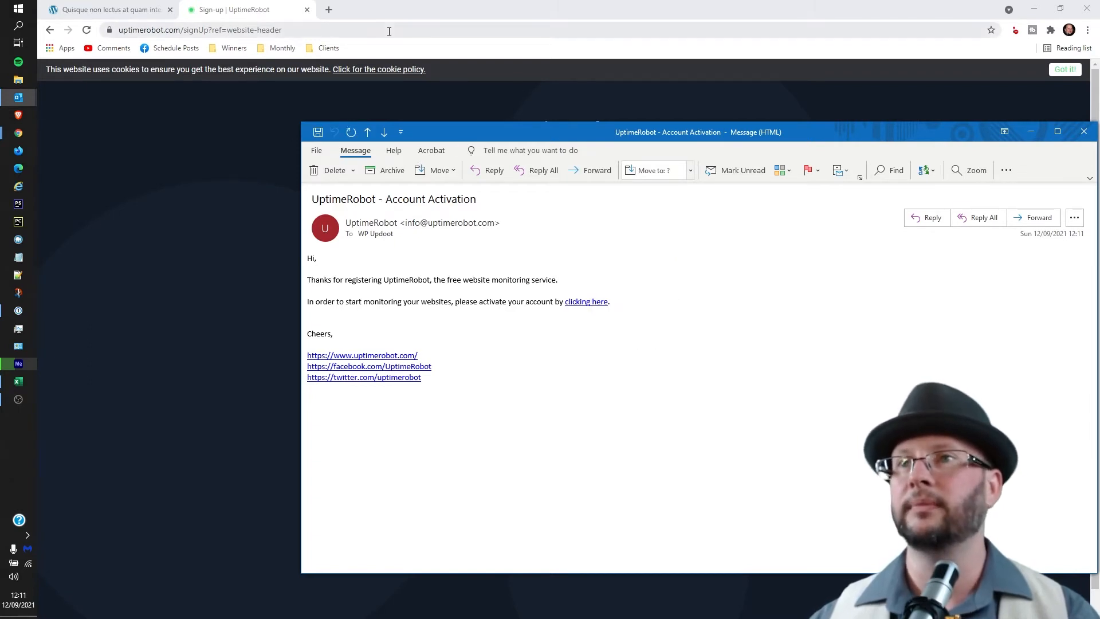
left_click(392, 30)
key("ctrl+v")
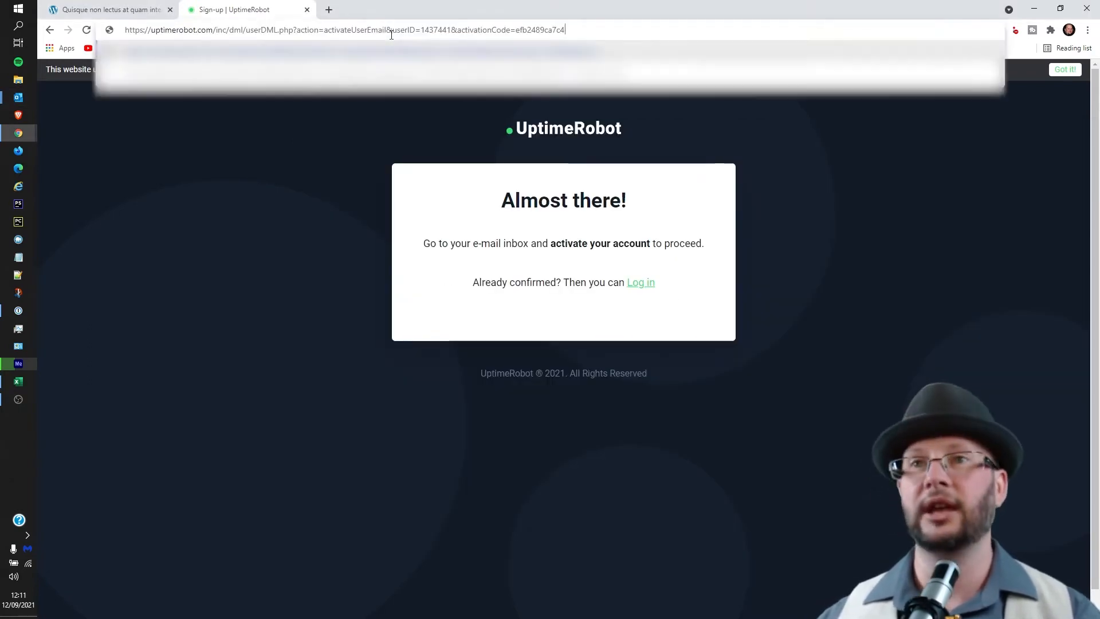
Load the activation link, zoom the dashboard to 125%, and begin adding a new monitor.
key("Return")
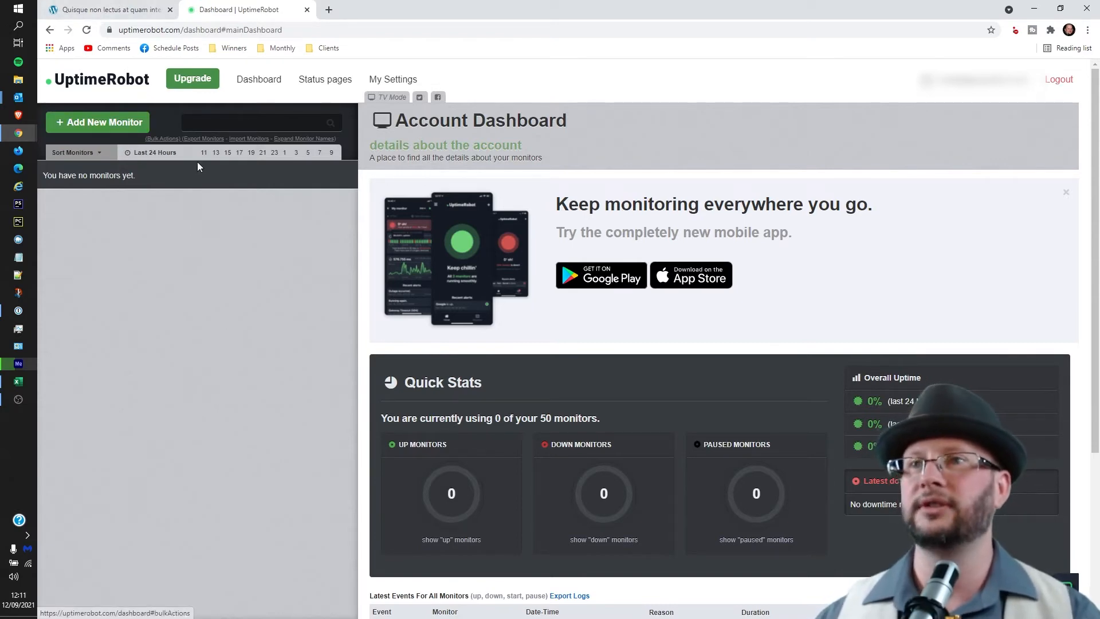
key("ctrl+plus")
key("ctrl+plus")
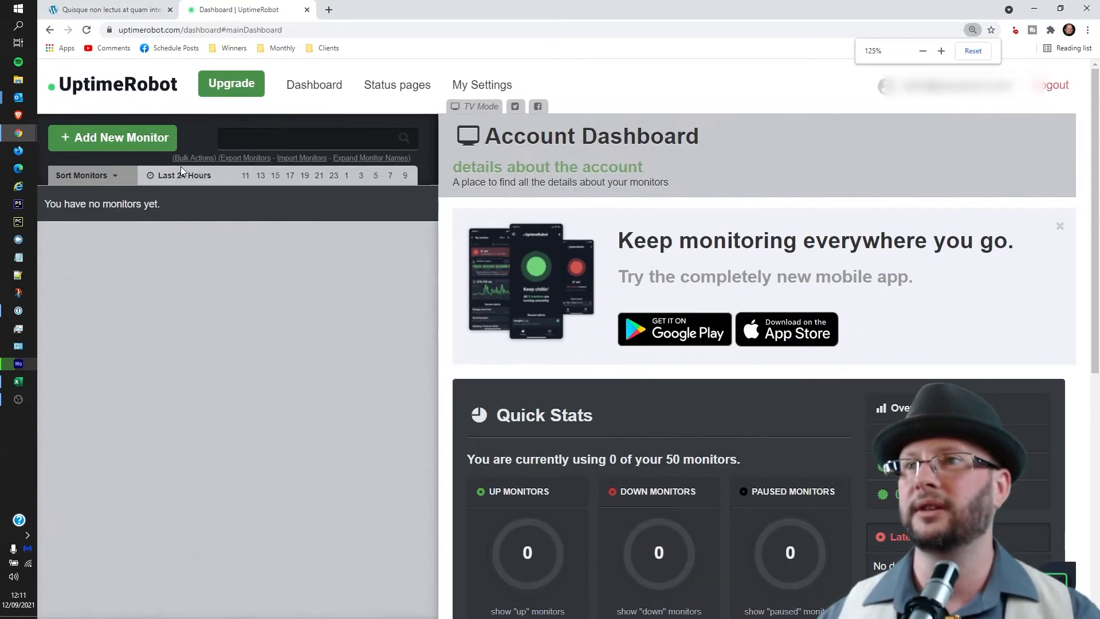
left_click(139, 136)
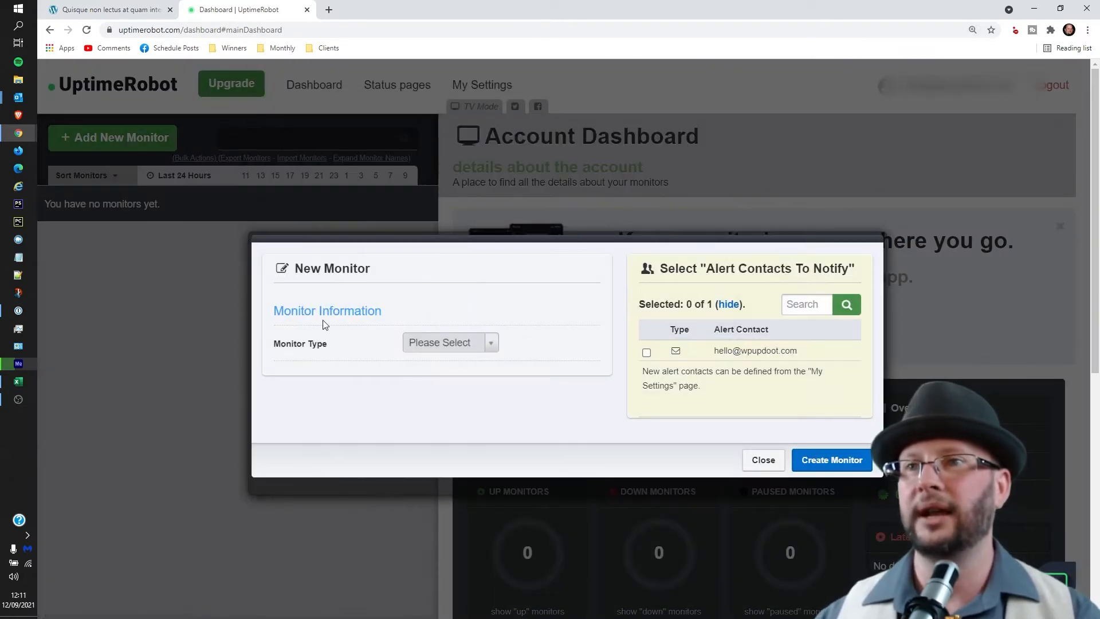
Set the monitor type to HTTP(s) with the friendly name 'Updoot Example'.
left_click(445, 346)
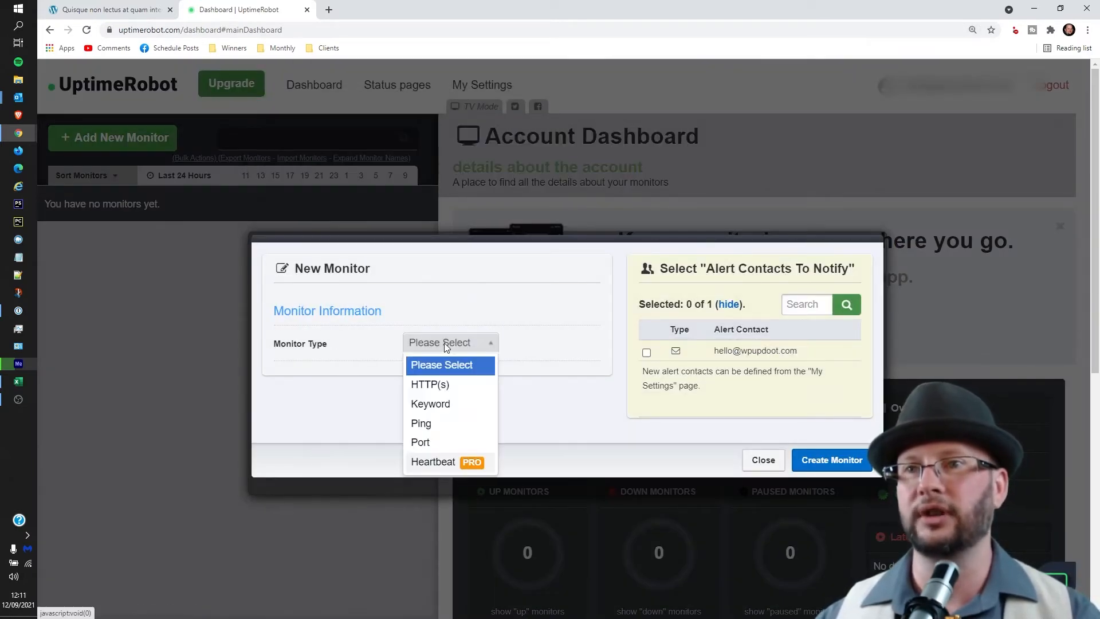
left_click(443, 385)
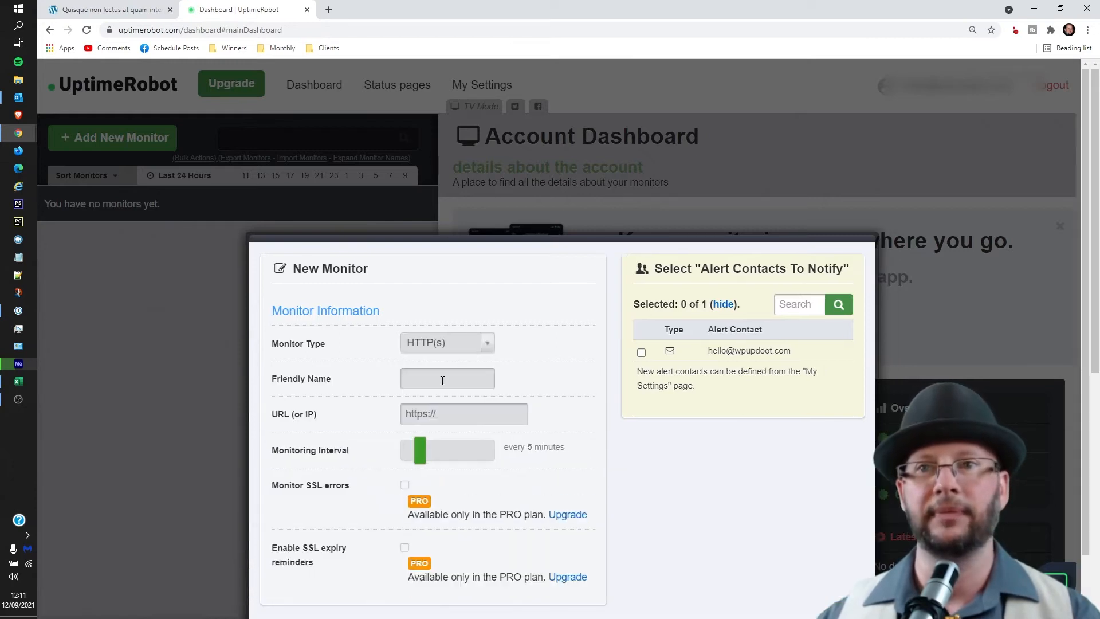
left_click(444, 377)
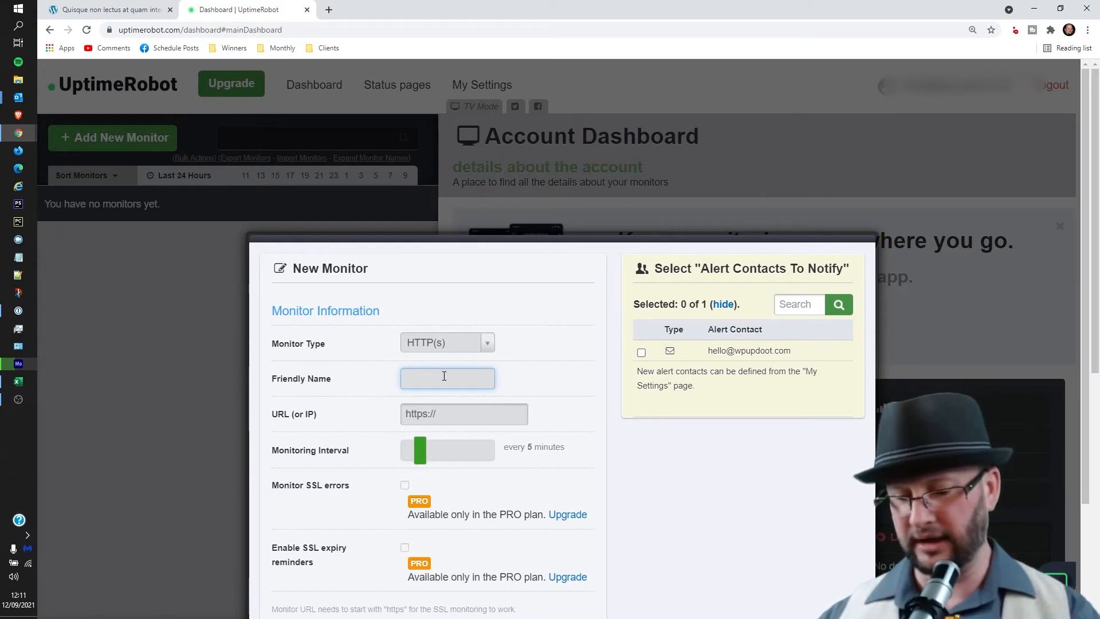
type("Updoot Example")
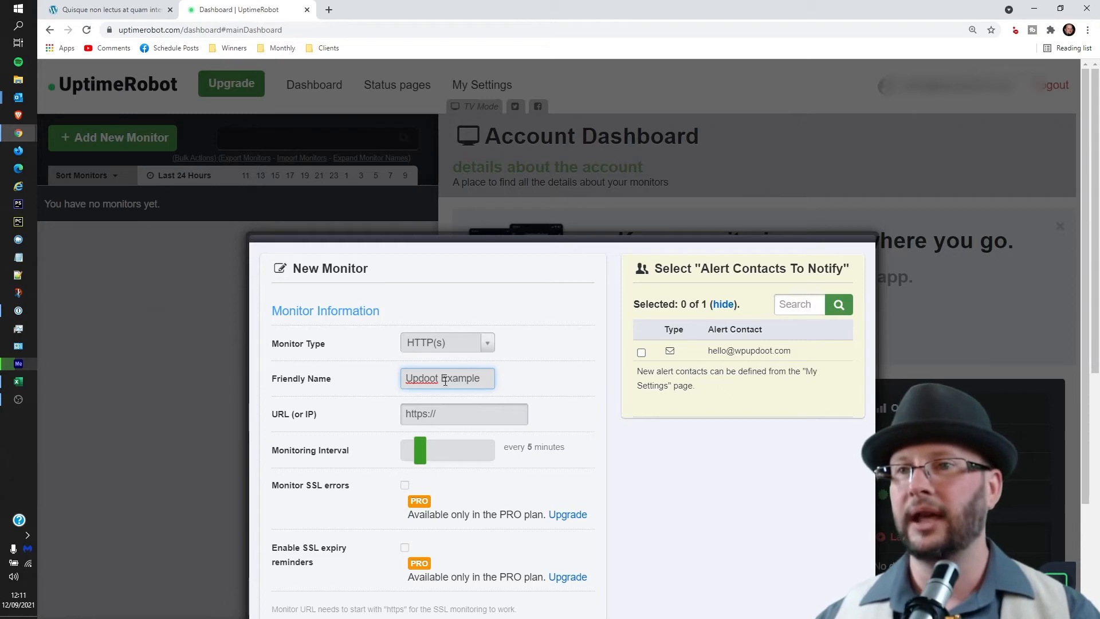
left_click(456, 415)
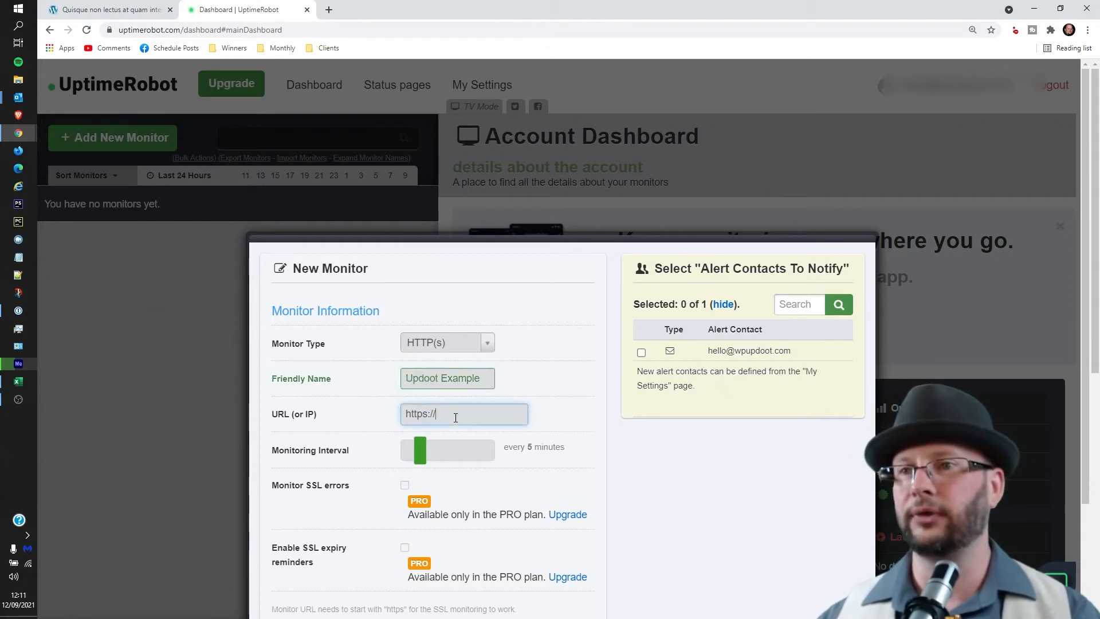
left_click(107, 11)
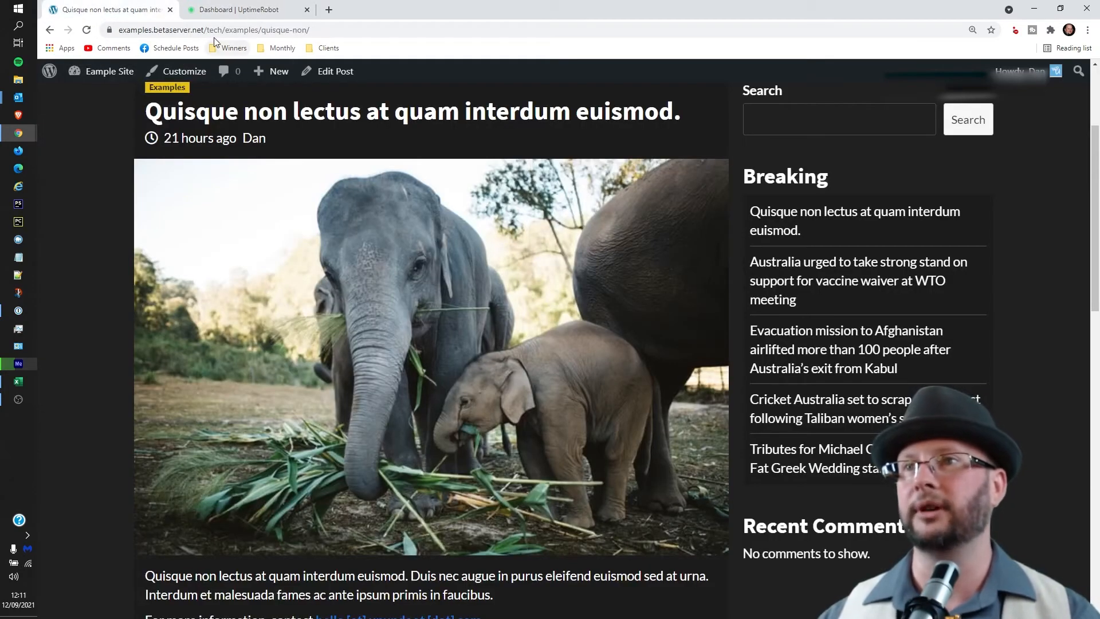
left_click(198, 29)
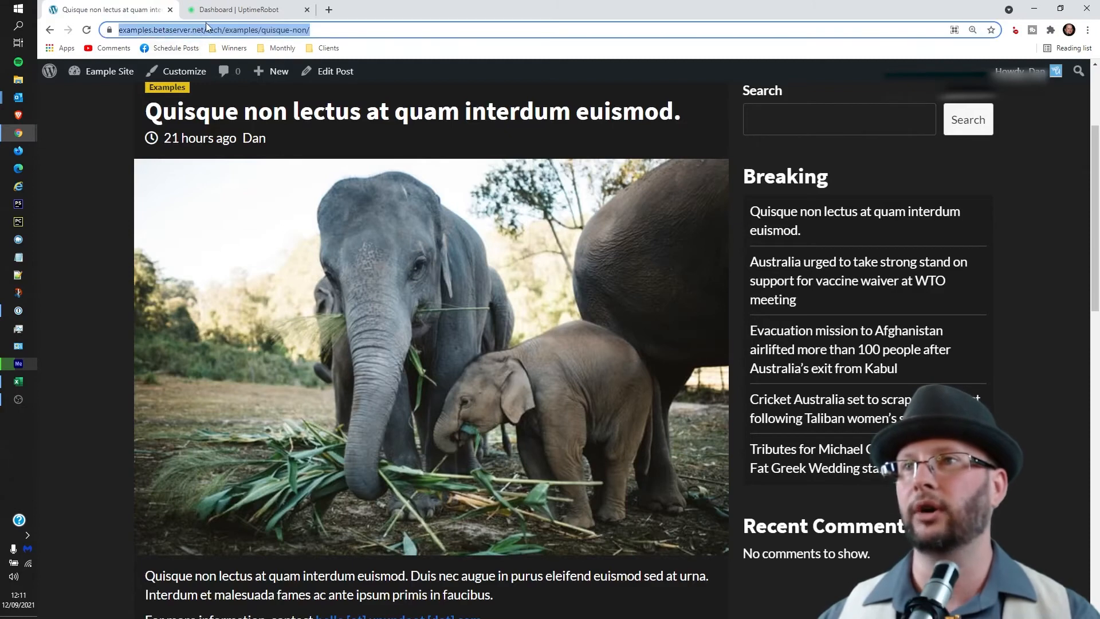
left_click(209, 28)
left_click_drag(230, 29, 103, 32)
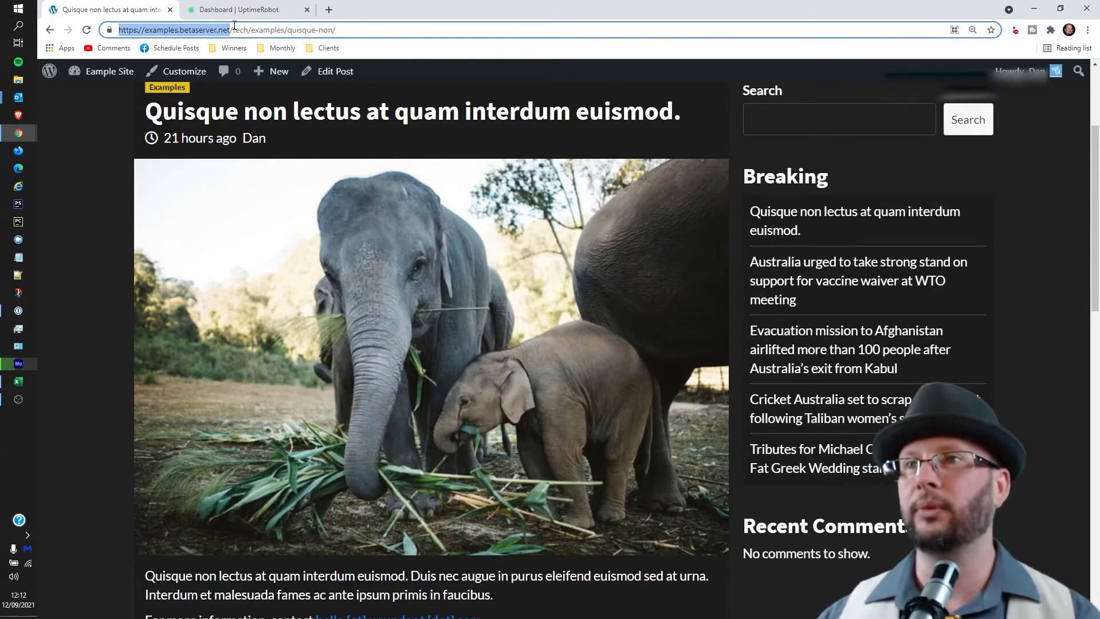
left_click_drag(349, 27, 115, 30)
left_click(211, 28)
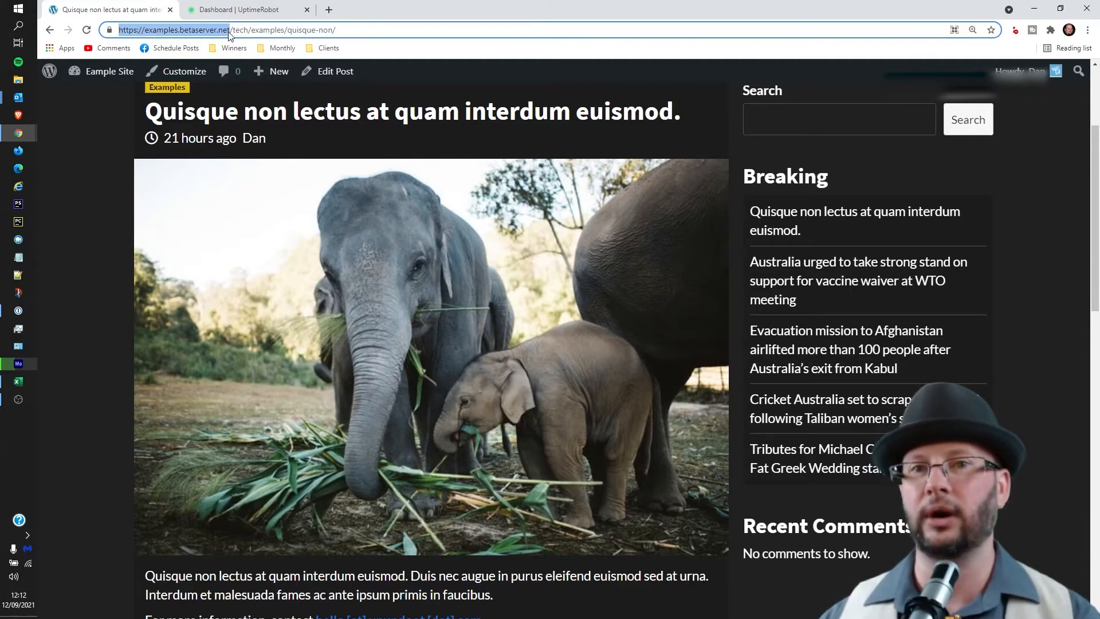
left_click(238, 10)
key("ctrl+a")
key("ctrl+v")
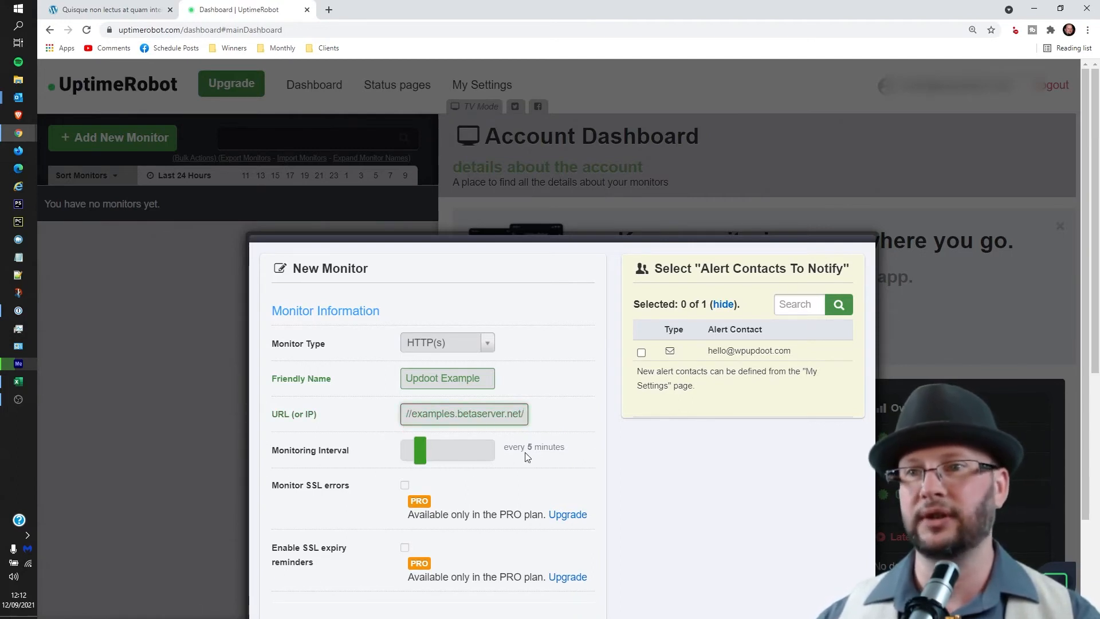
Tick the e-mail alert contact and create the Updoot Example monitor.
scroll(527, 457, "down", 2)
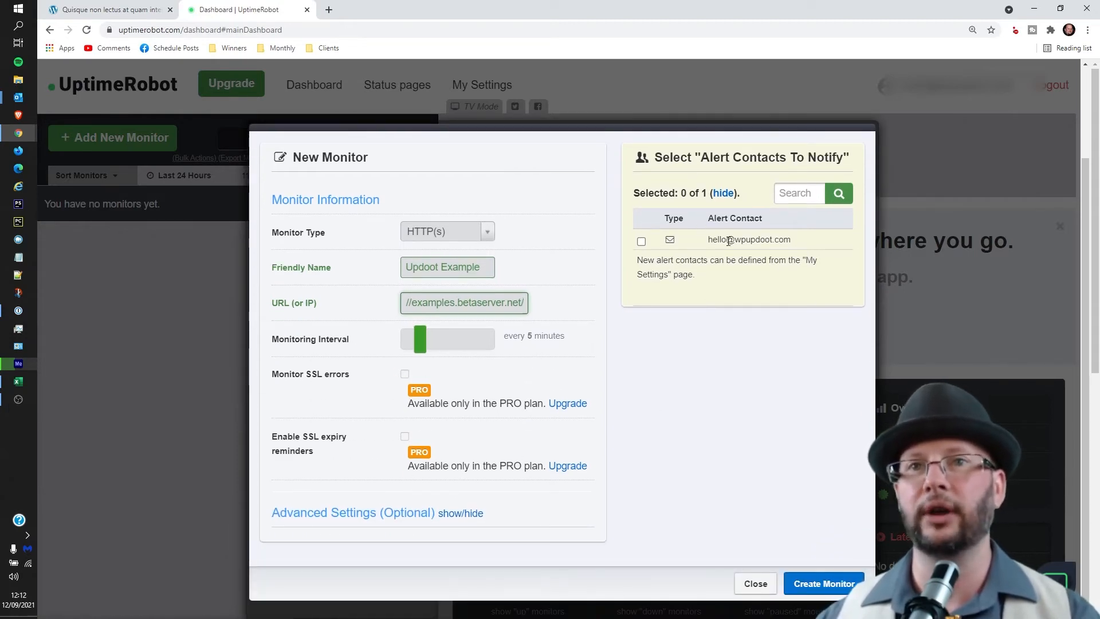
left_click(641, 241)
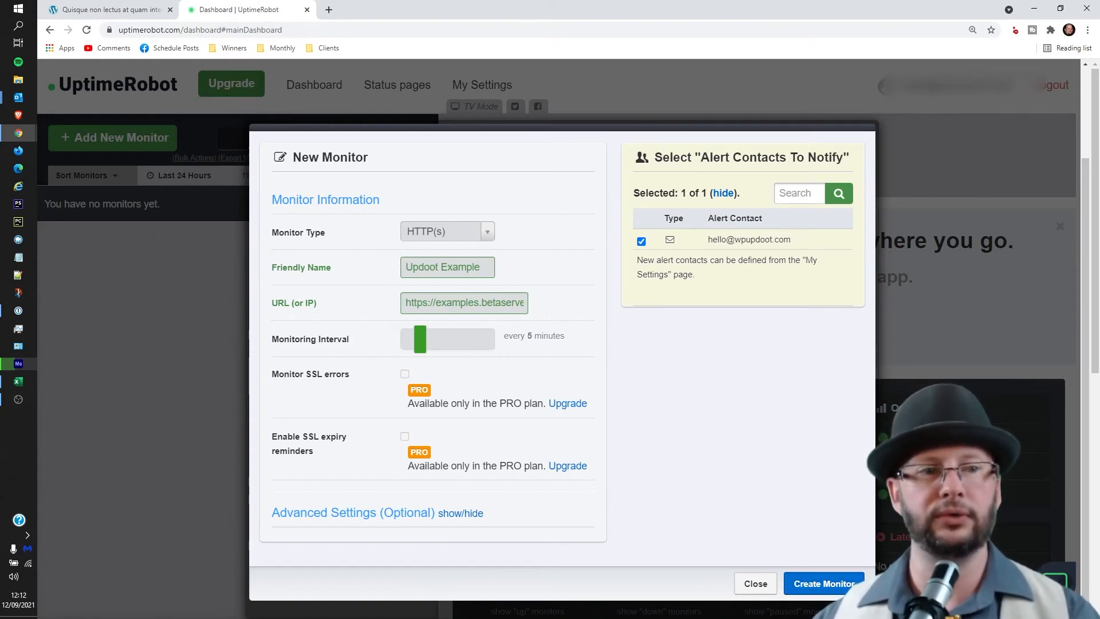
left_click(819, 585)
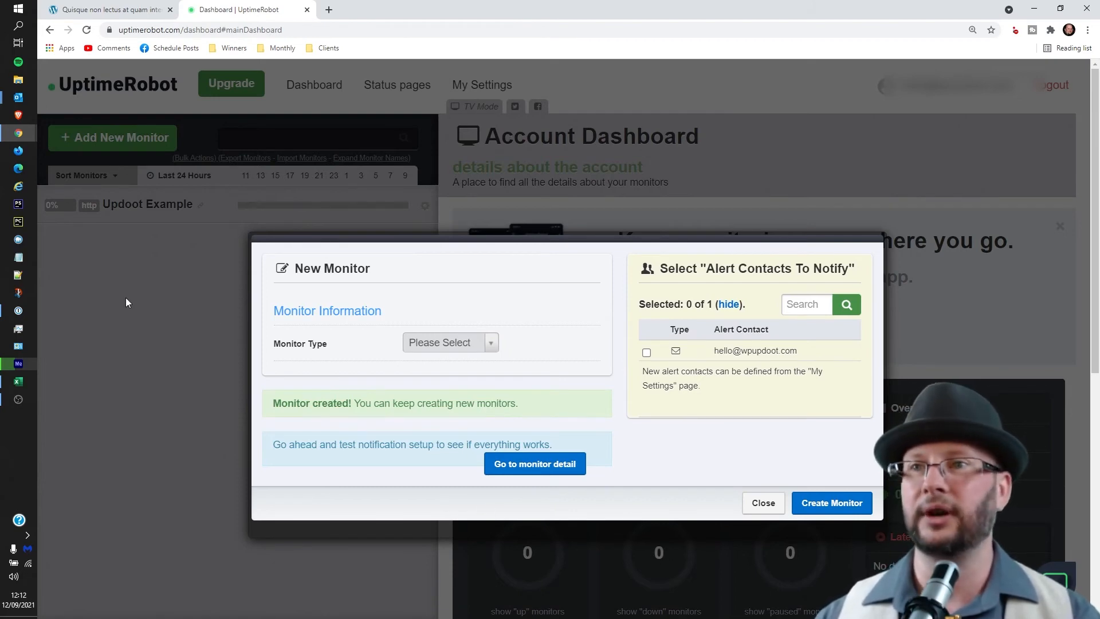
Close the New Monitor dialog to return to the Account Dashboard.
left_click(763, 503)
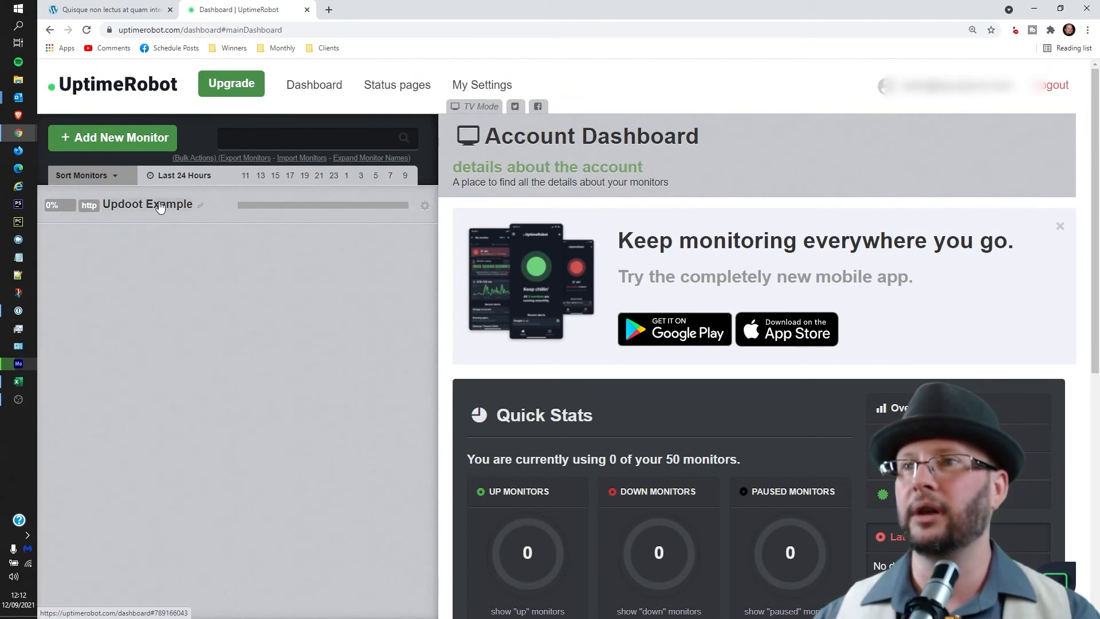